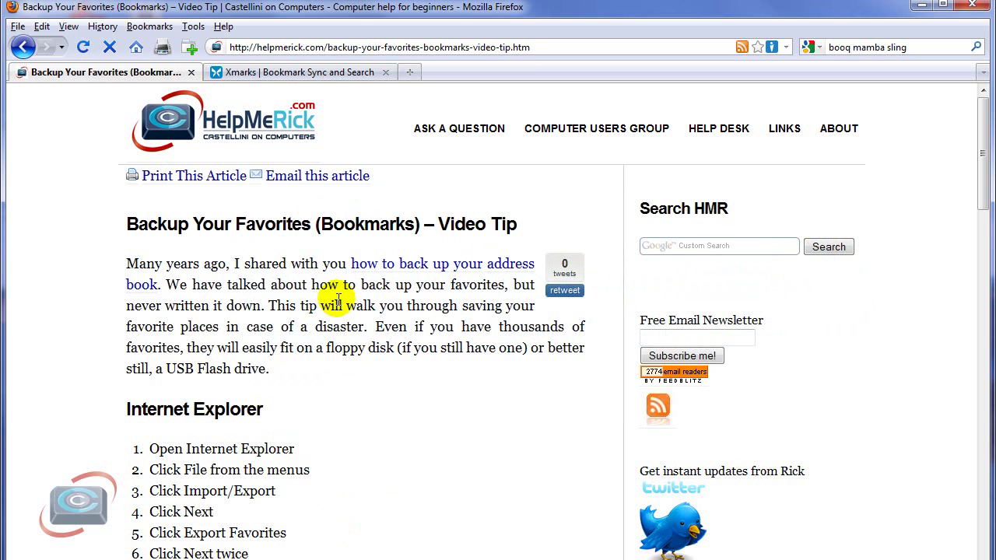
Step: Switch to the 'Xmarks | Bookmark Sync and Search' tab in Firefox
{"action": "left_click", "coordinate": [317, 73]}
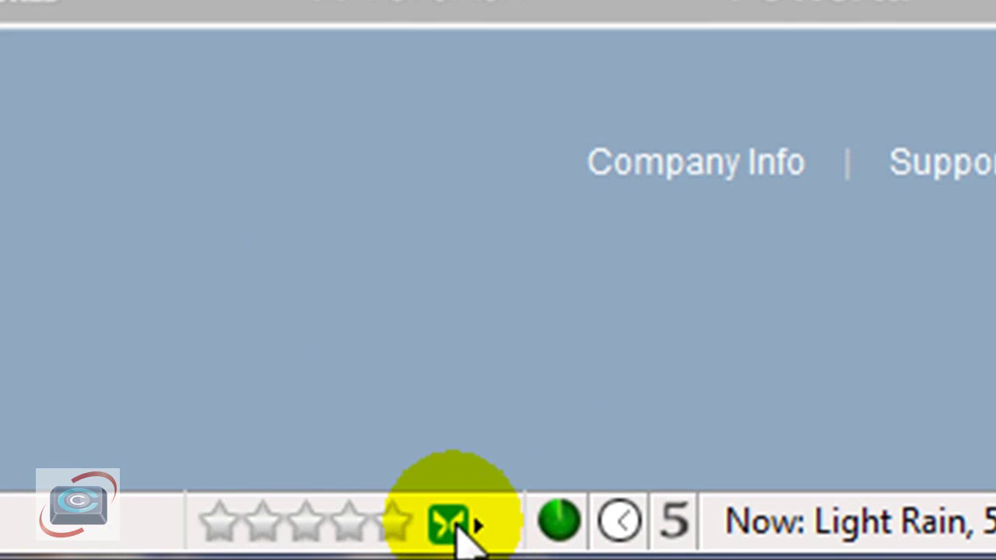
Step: Check that the Xmarks status-bar icon reports 'Xmarks is ready'
{"action": "mouse_move", "coordinate": [458, 529]}
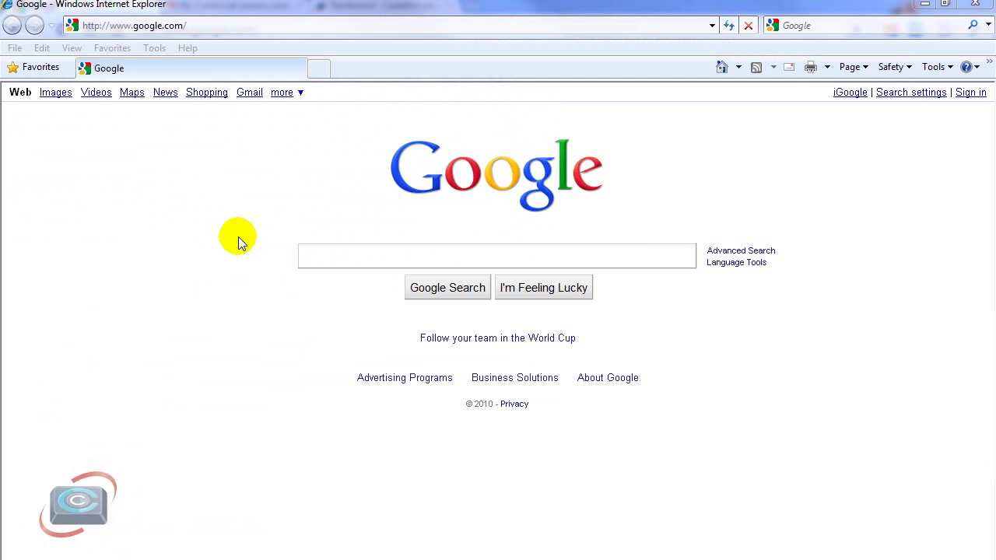
Step: Go to xmarks.com in Internet Explorer and choose Install Now
{"action": "left_click", "coordinate": [218, 25]}
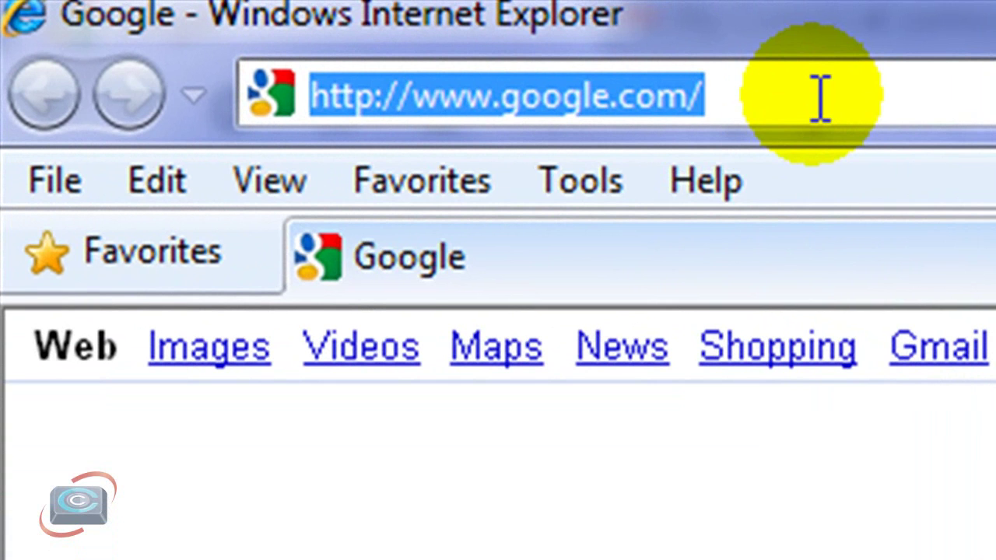
{"action": "type", "text": "xmarks.com"}
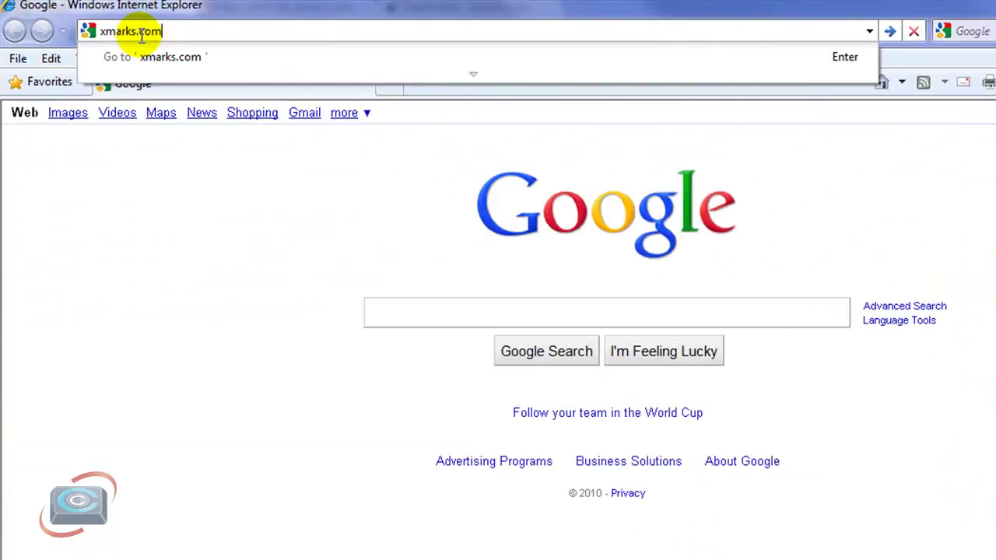
{"action": "key", "text": "Return"}
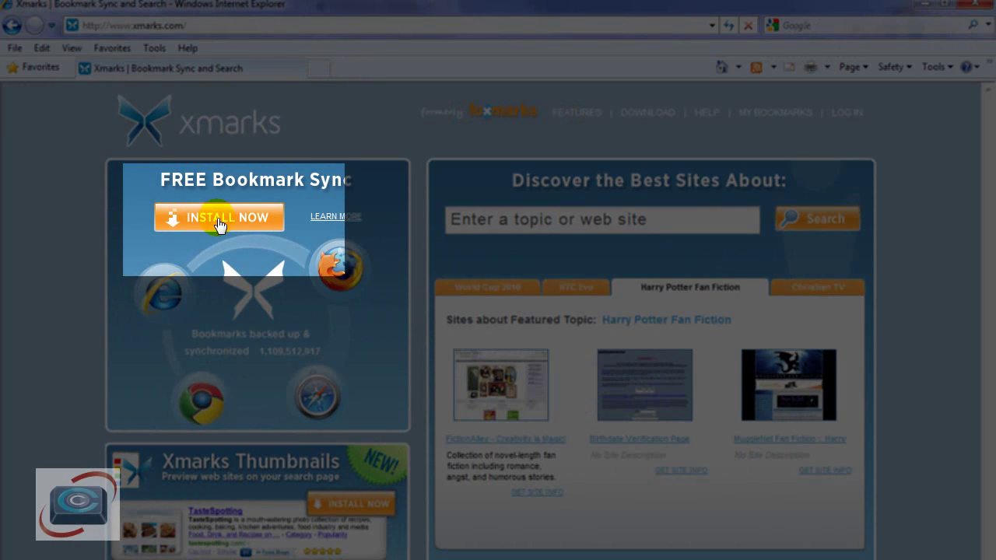
{"action": "left_click", "coordinate": [211, 224]}
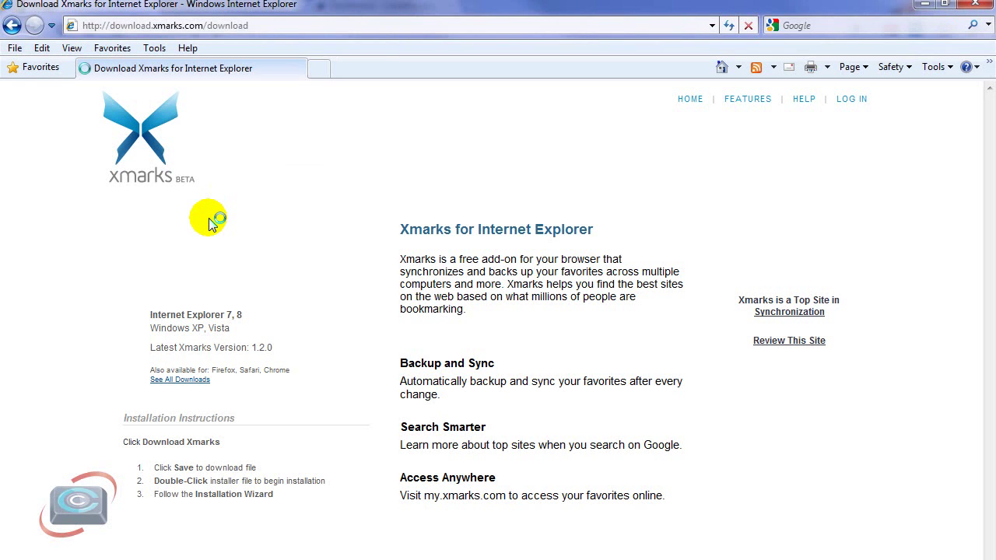
Step: Download the Xmarks installer for IE and run it past both security warnings
{"action": "left_click", "coordinate": [199, 217]}
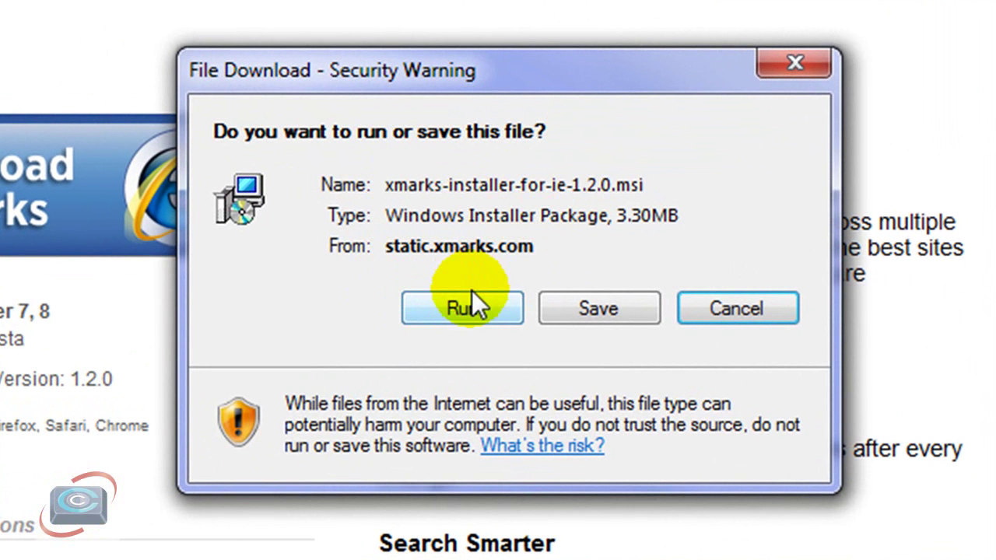
{"action": "left_click", "coordinate": [437, 313]}
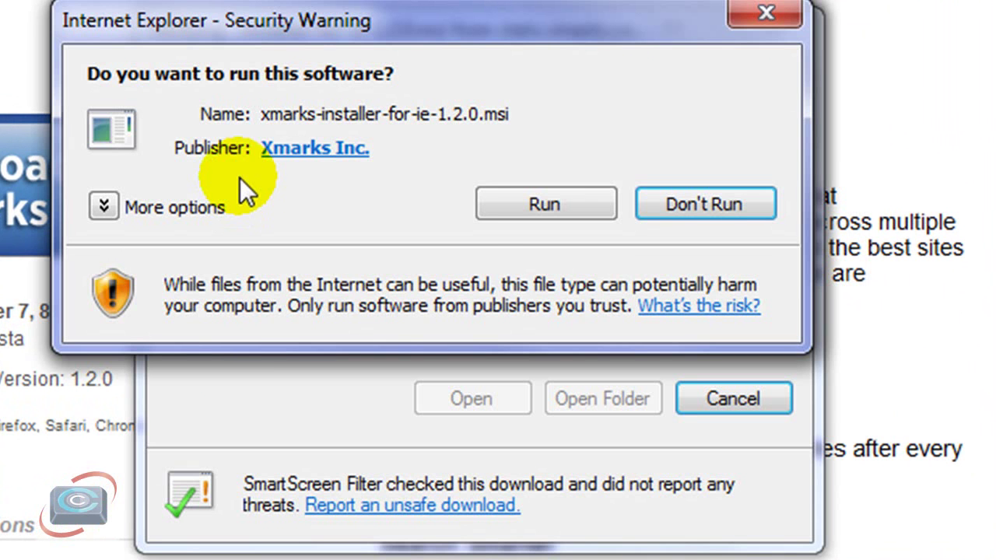
{"action": "left_click", "coordinate": [568, 203]}
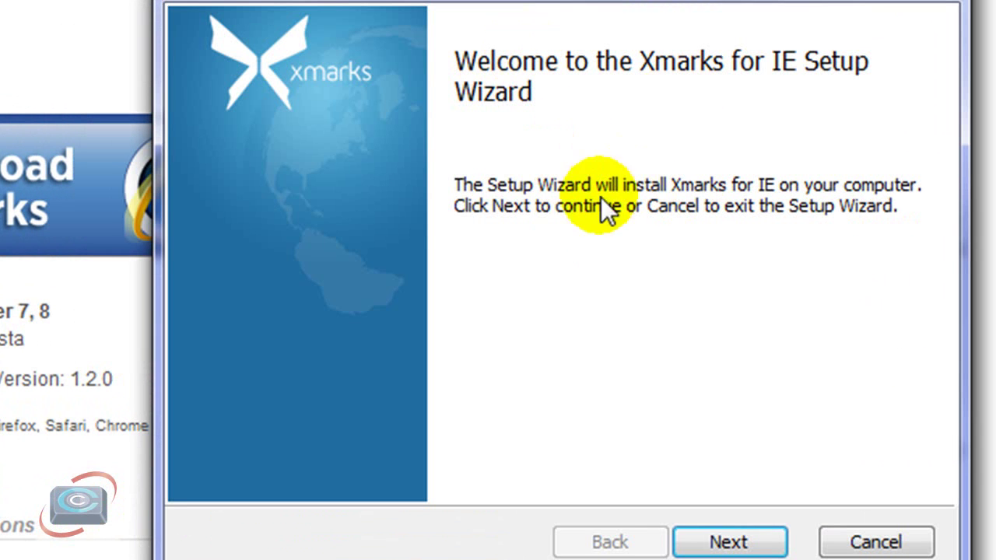
Step: Install Xmarks for IE to the default folder, accepting the license and skipping Thumbnails
{"action": "left_click", "coordinate": [762, 543]}
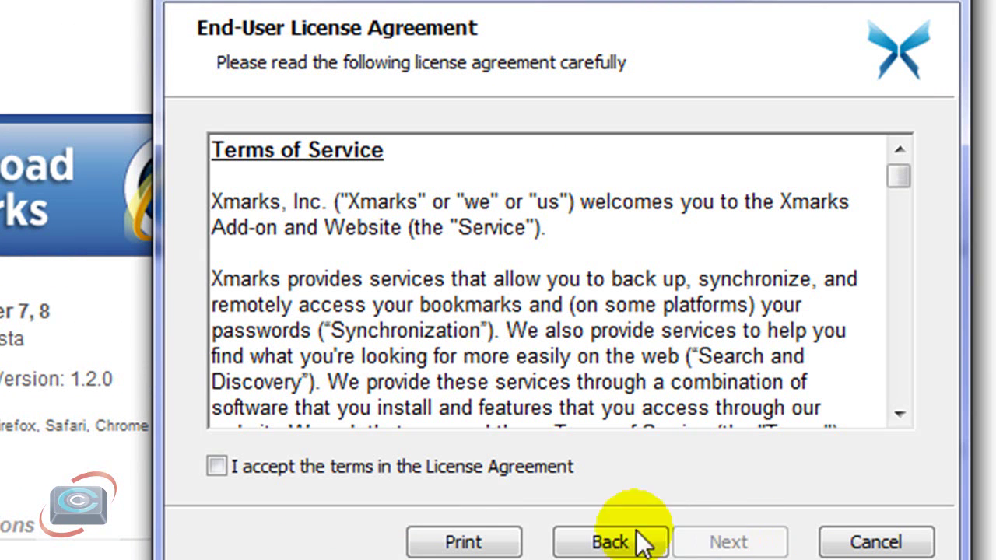
{"action": "left_click", "coordinate": [440, 466]}
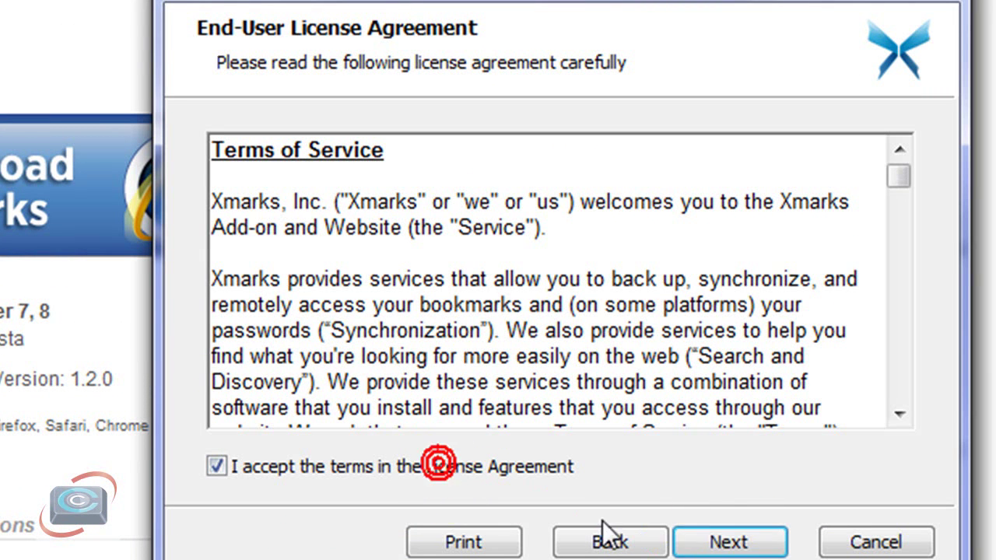
{"action": "left_click", "coordinate": [729, 542]}
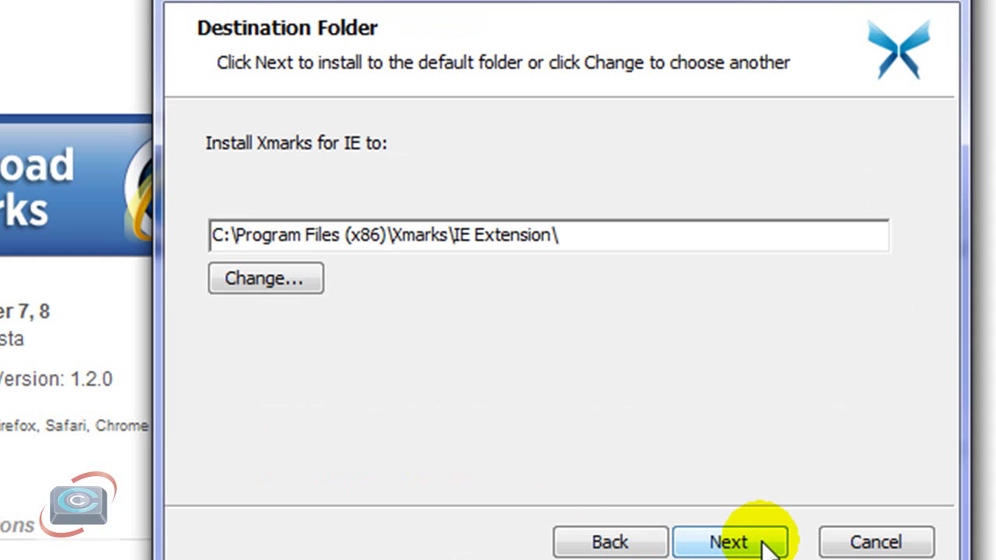
{"action": "left_click", "coordinate": [766, 544]}
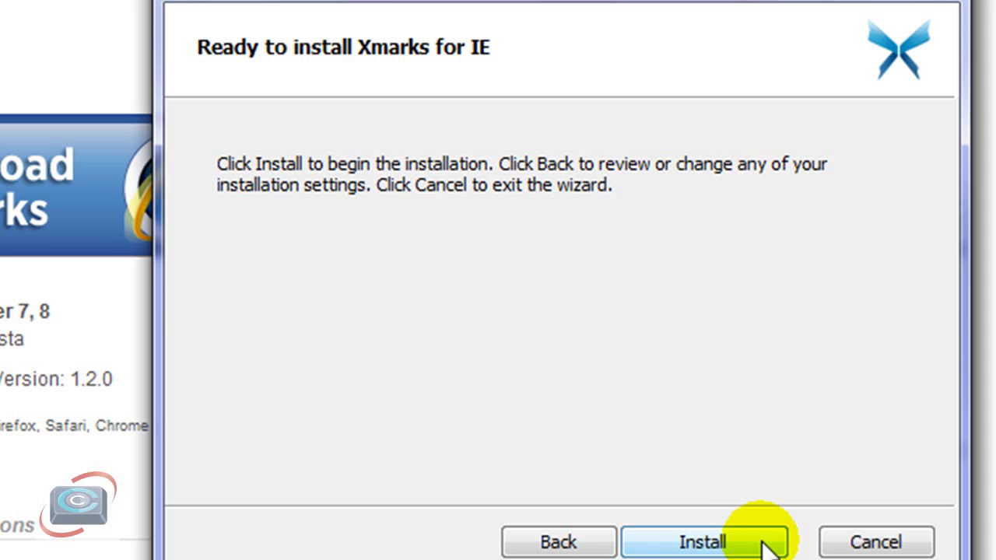
{"action": "left_click", "coordinate": [560, 544]}
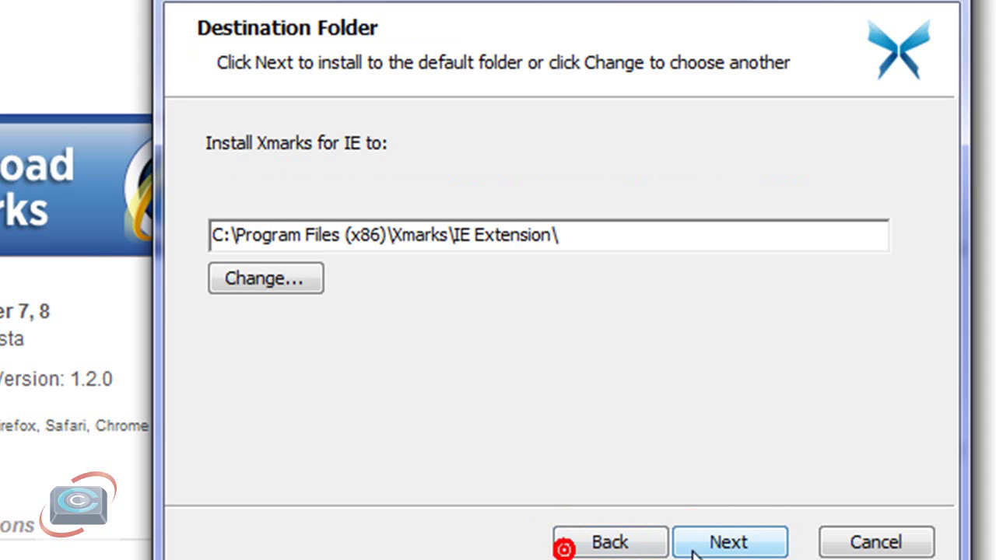
{"action": "left_click", "coordinate": [718, 540]}
{"action": "left_click", "coordinate": [714, 542]}
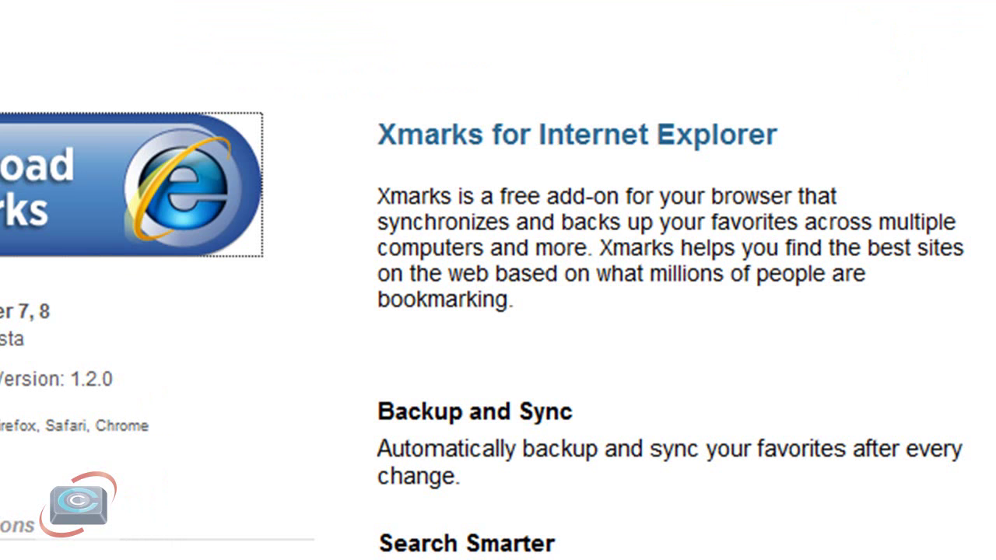
{"action": "left_click", "coordinate": [670, 317]}
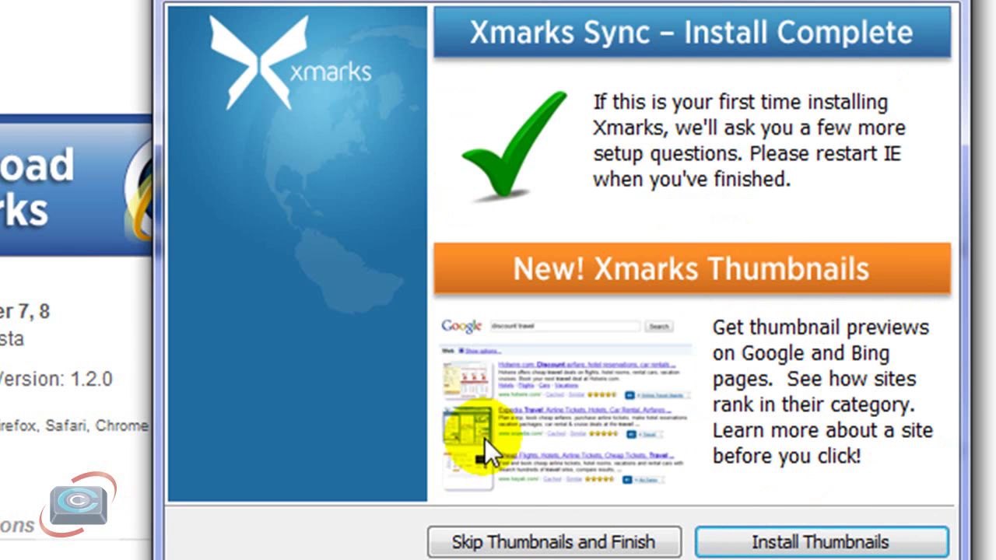
{"action": "left_click", "coordinate": [525, 543]}
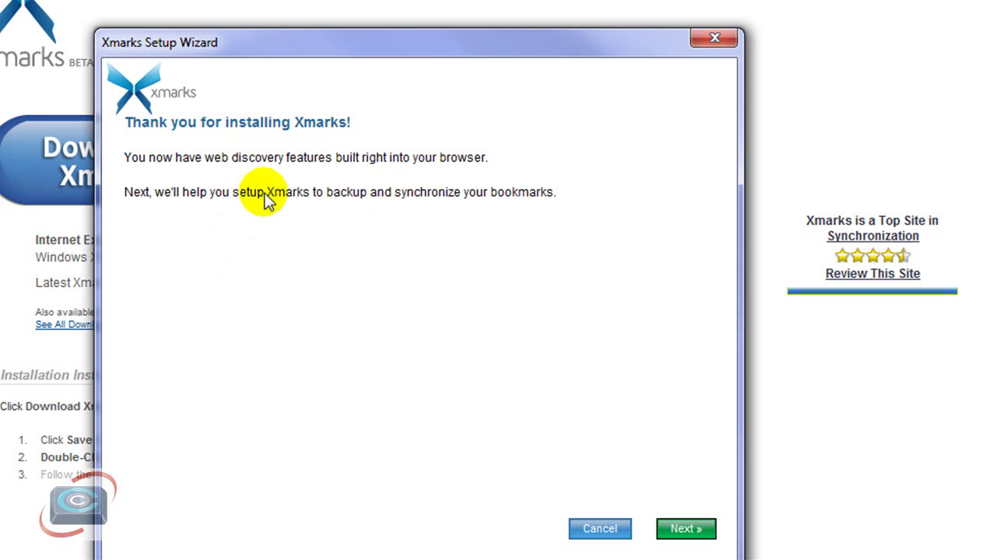
Step: Choose 'Yes: Log me in' and sign in with the Xmarks account username and password
{"action": "left_click", "coordinate": [685, 530]}
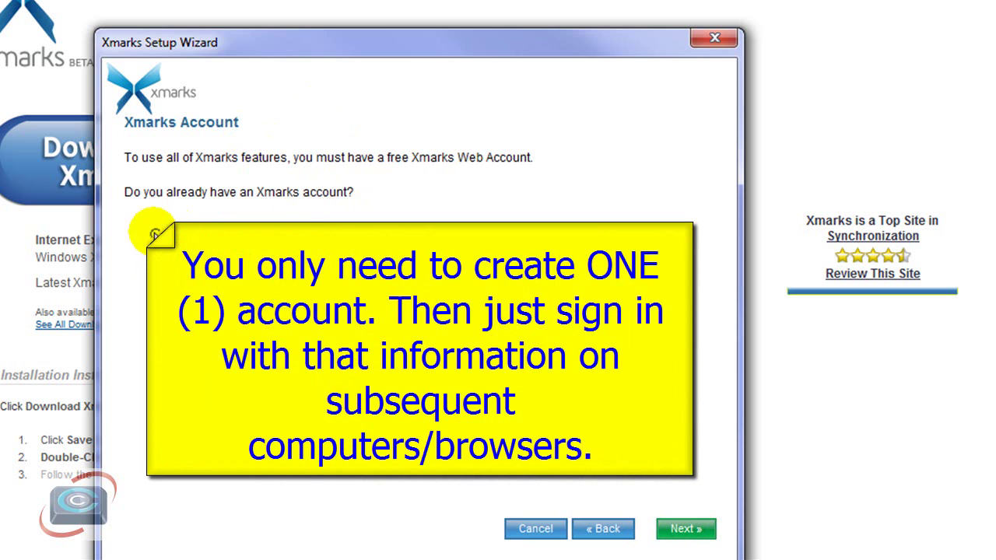
{"action": "left_click", "coordinate": [154, 234]}
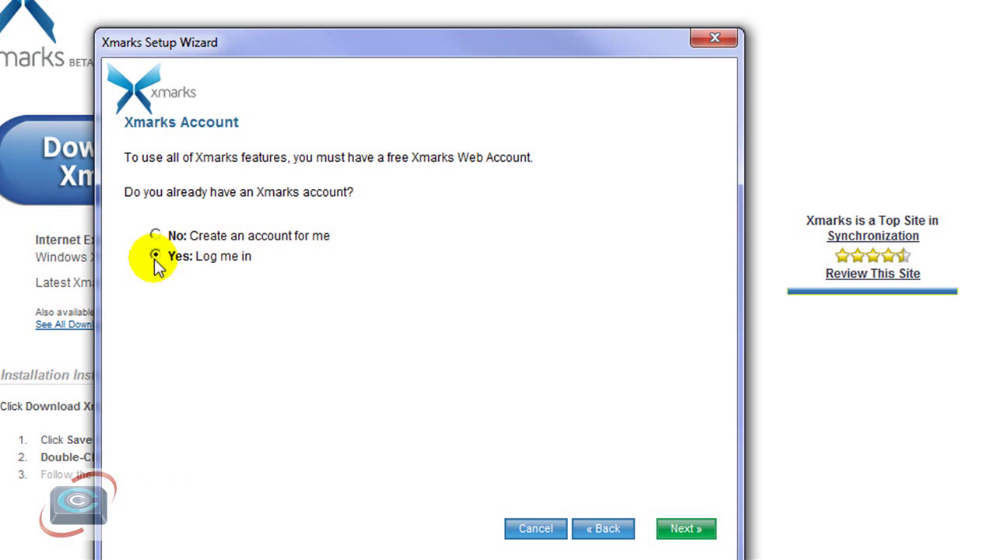
{"action": "left_click", "coordinate": [692, 526]}
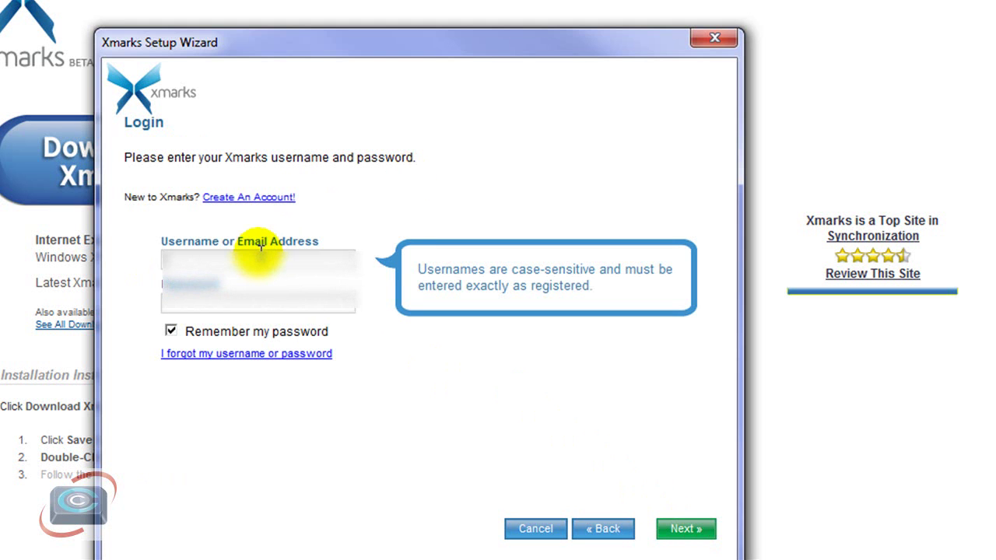
{"action": "type", "text": "gem"}
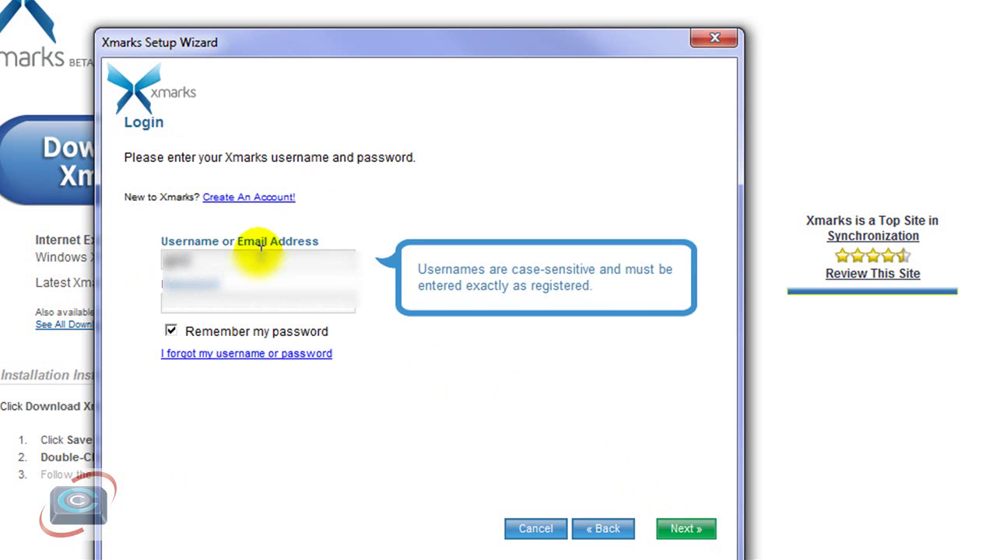
{"action": "key", "text": "Tab"}
{"action": "left_click", "coordinate": [687, 532]}
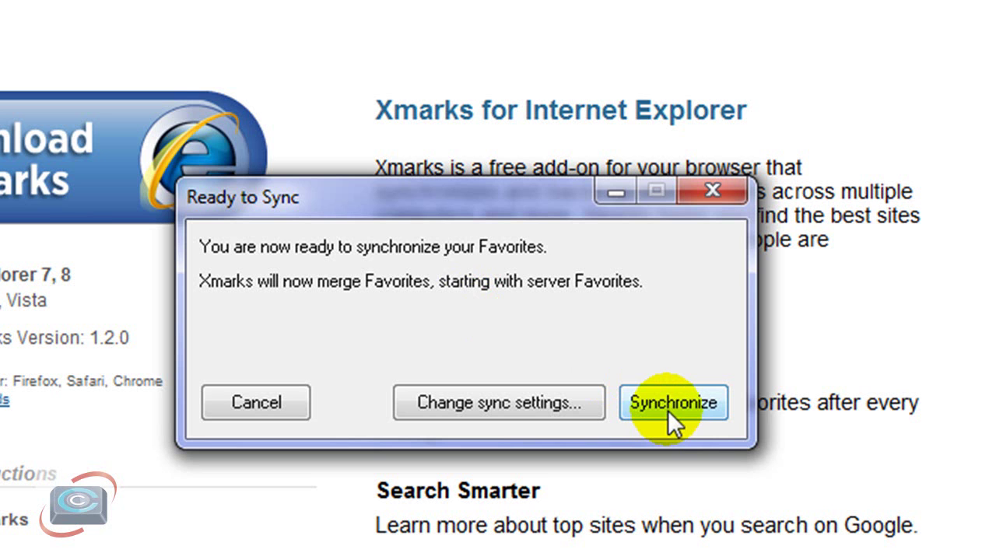
Step: Set the sync to keep server Favorites and discard this computer's, then view IE Favorites
{"action": "left_click", "coordinate": [493, 403]}
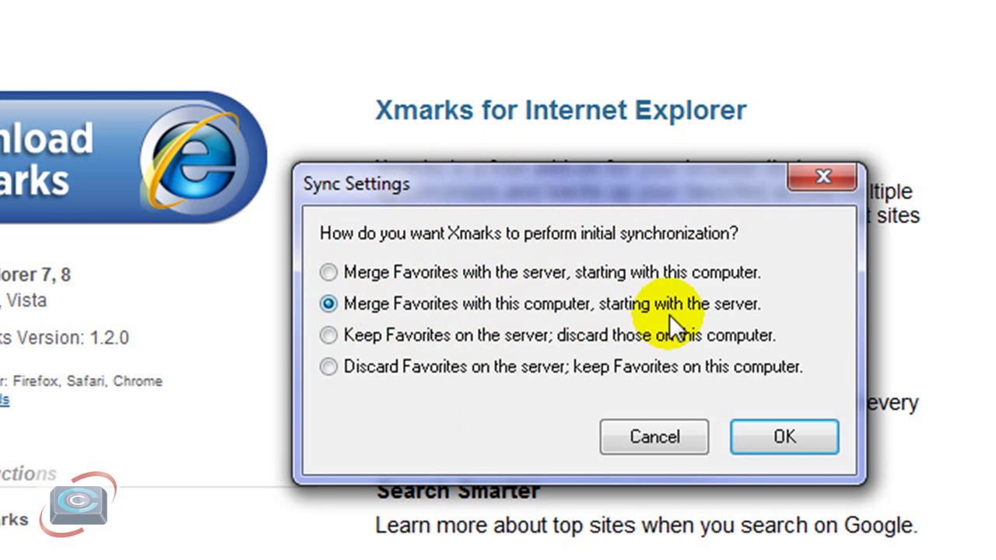
{"action": "left_click", "coordinate": [329, 336]}
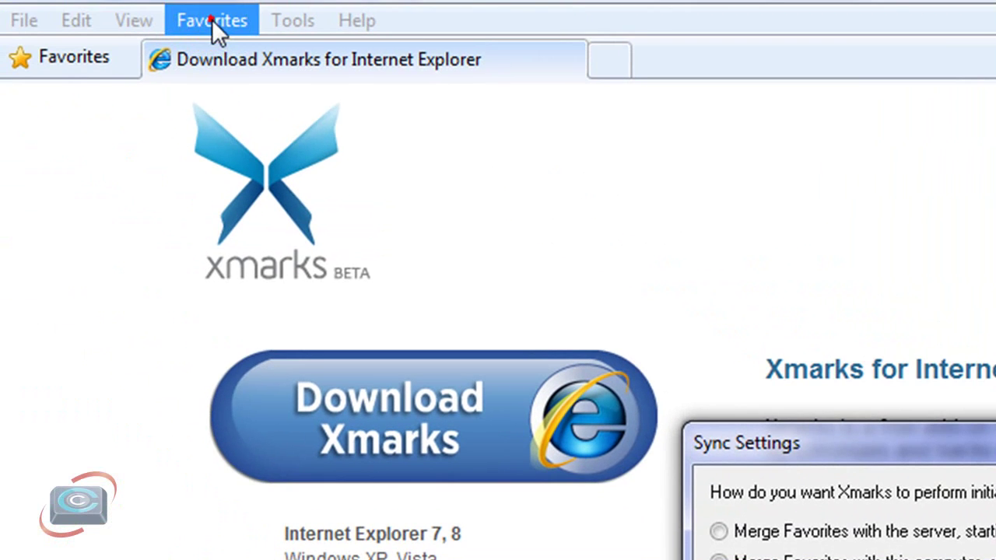
{"action": "left_click", "coordinate": [212, 20]}
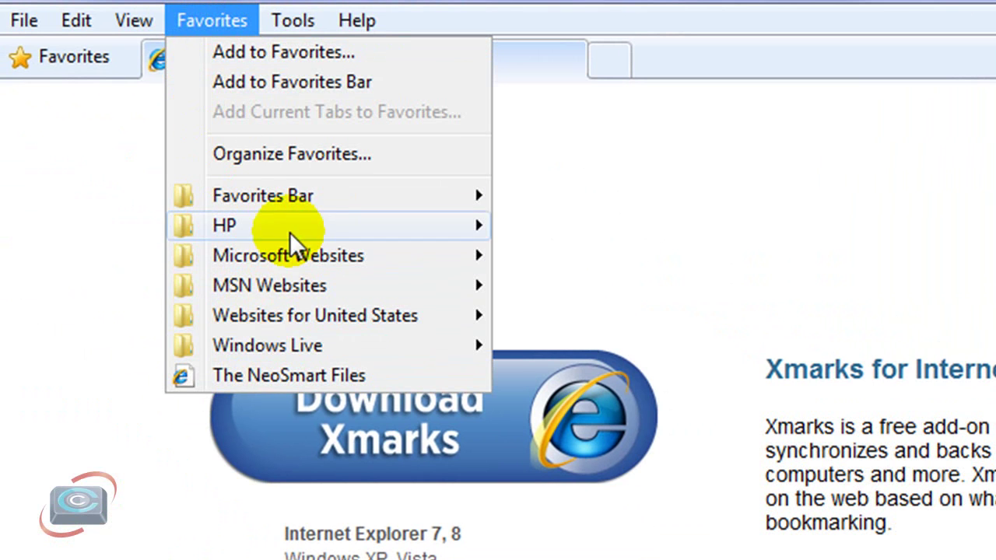
Step: Look through the MSN Websites and Microsoft Websites folders in IE's Favorites
{"action": "mouse_move", "coordinate": [317, 290]}
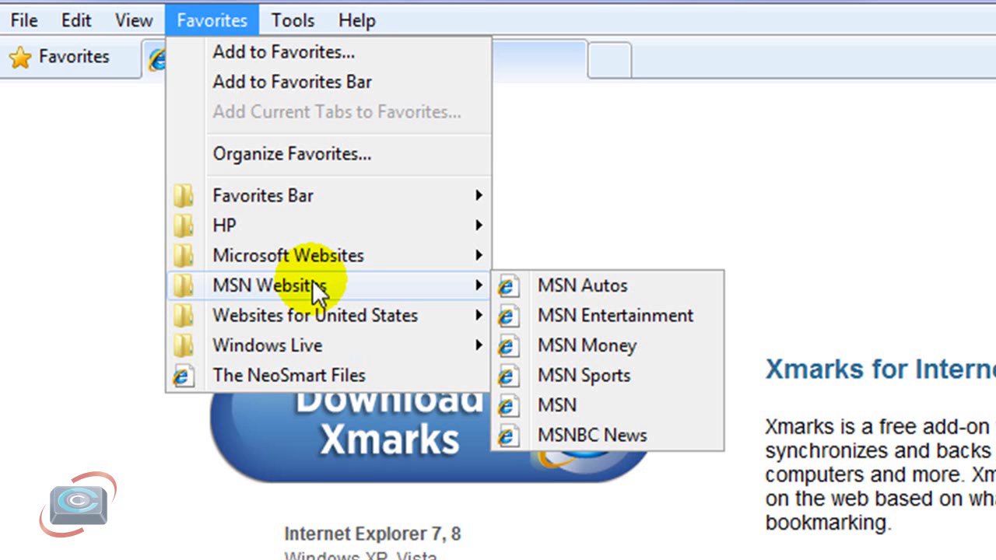
{"action": "mouse_move", "coordinate": [311, 256]}
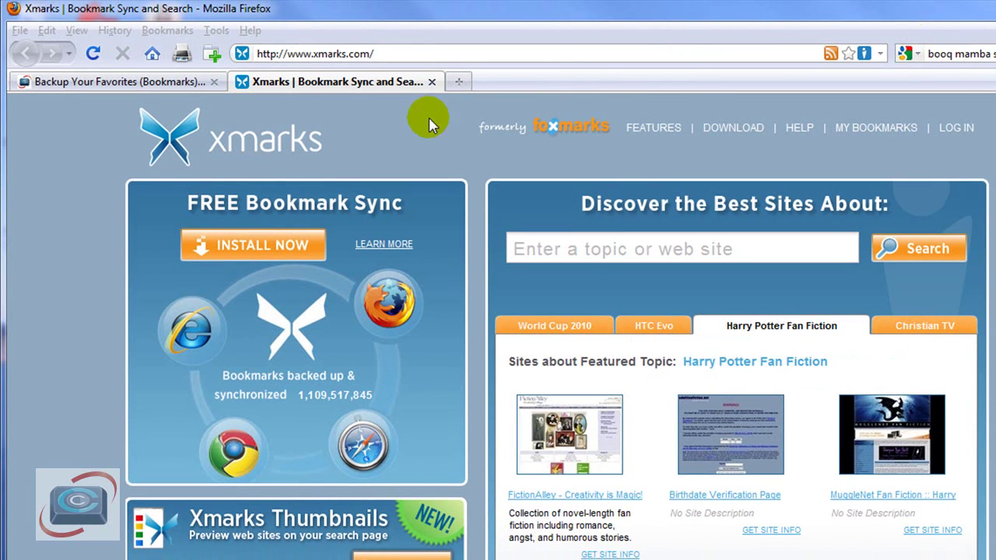
Step: Browse Firefox's Bookmarks menu to see the server's folders, such as ASUS and Drupal
{"action": "left_click", "coordinate": [165, 30]}
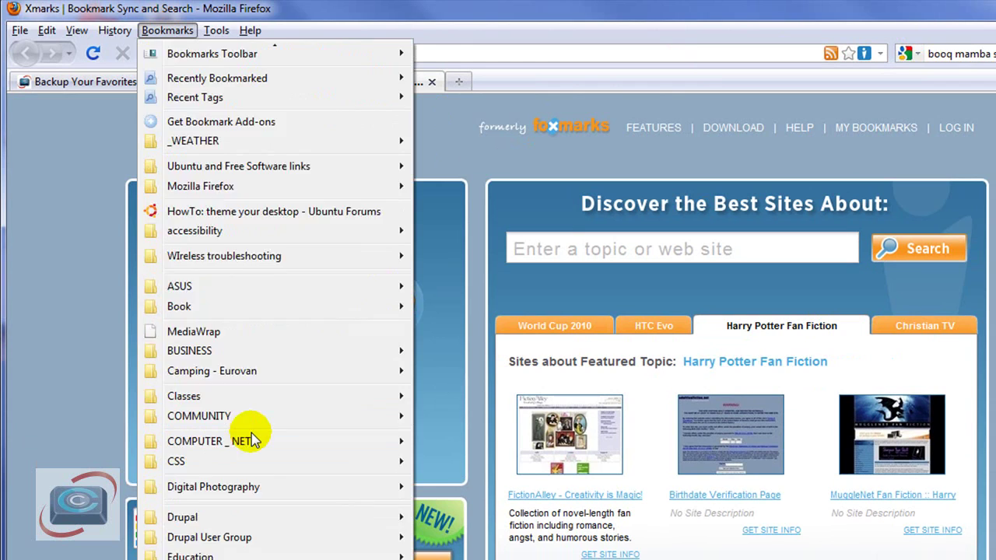
{"action": "scroll", "coordinate": [251, 439], "scroll_direction": "down", "scroll_amount": 10}
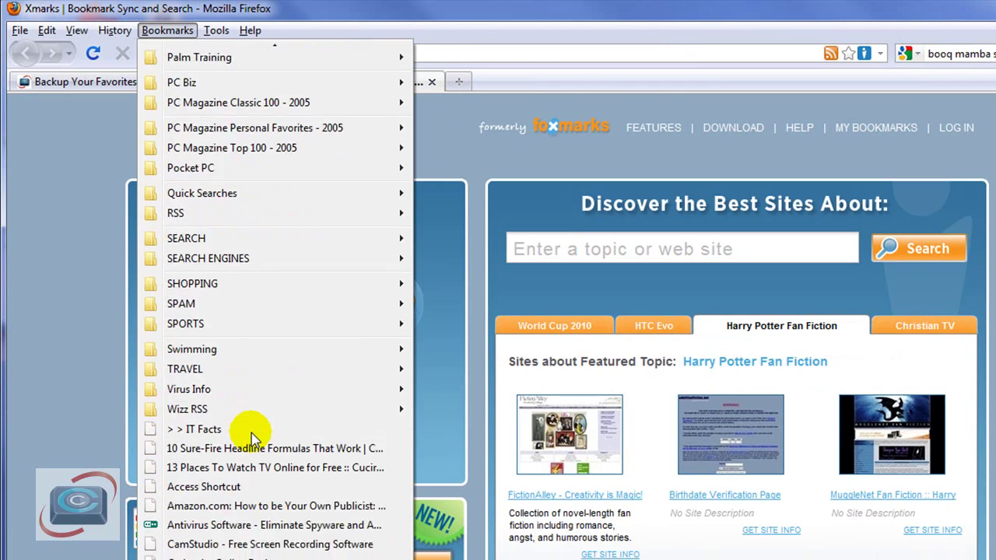
{"action": "scroll", "coordinate": [251, 439], "scroll_direction": "down", "scroll_amount": 20}
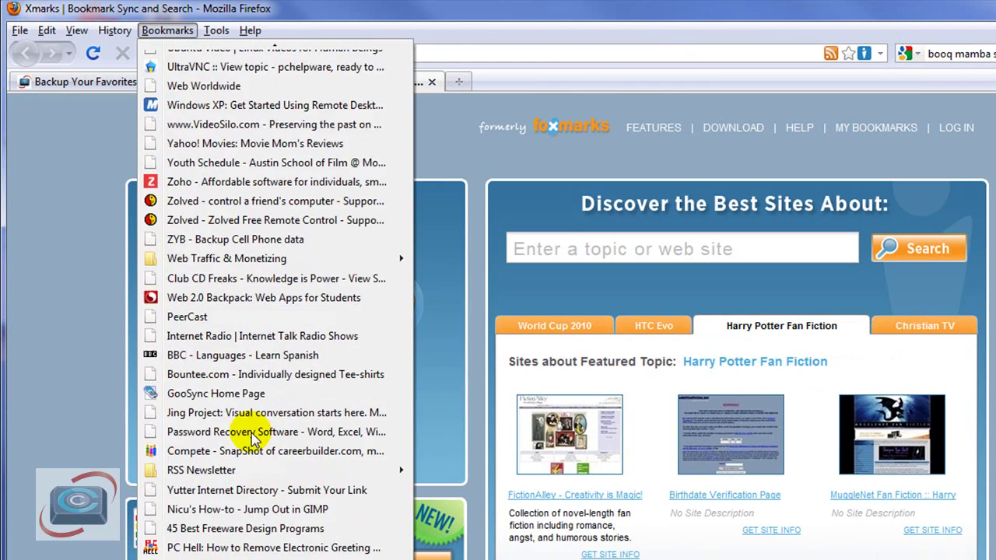
{"action": "scroll", "coordinate": [250, 439], "scroll_direction": "down", "scroll_amount": 2}
{"action": "scroll", "coordinate": [250, 440], "scroll_direction": "up", "scroll_amount": 20}
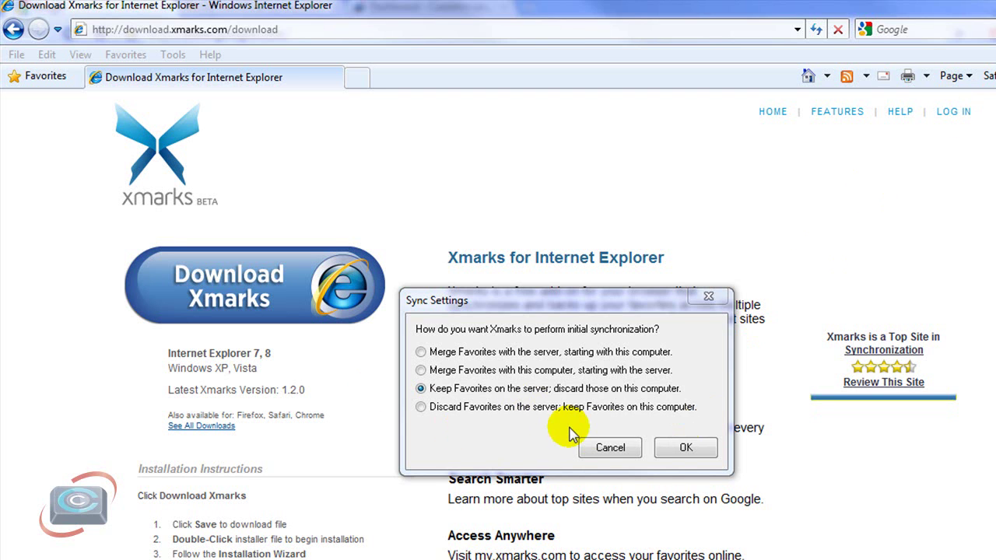
Step: Confirm keeping the server Favorites and run the first Synchronize
{"action": "left_click", "coordinate": [686, 448]}
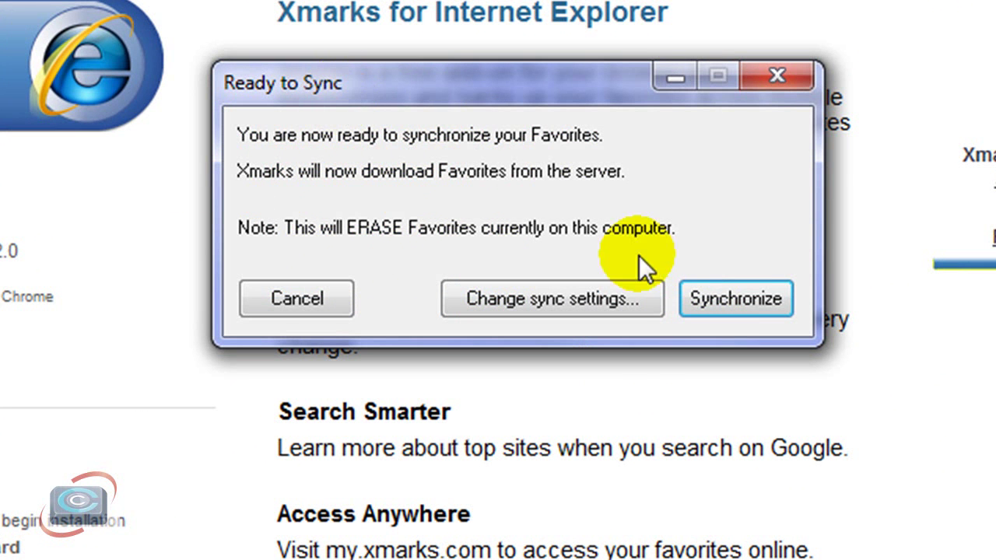
{"action": "left_click", "coordinate": [741, 299]}
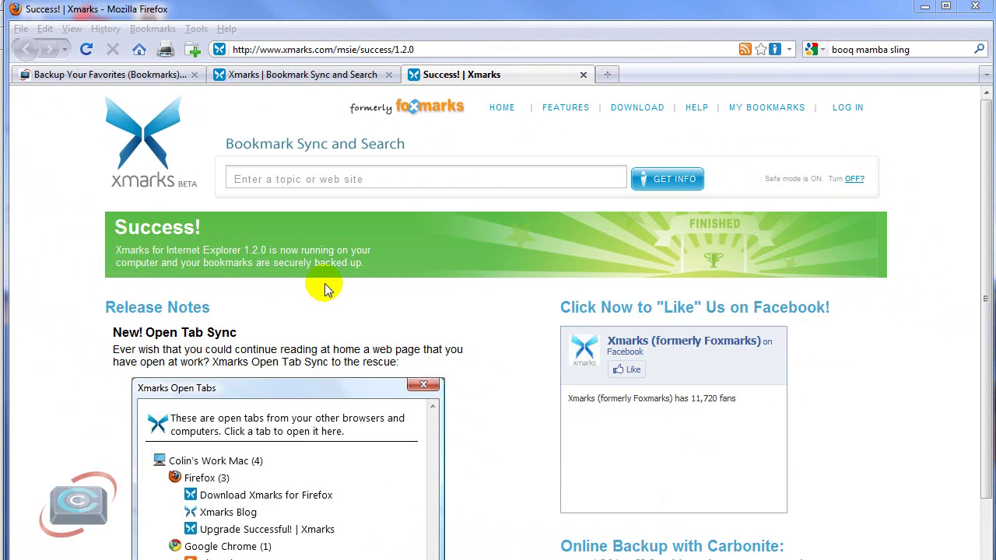
Step: Review Firefox's bookmarks list, then show Internet Explorer's favorites with folders like _WEATHER, ASUS and Drupal
{"action": "left_click", "coordinate": [147, 30]}
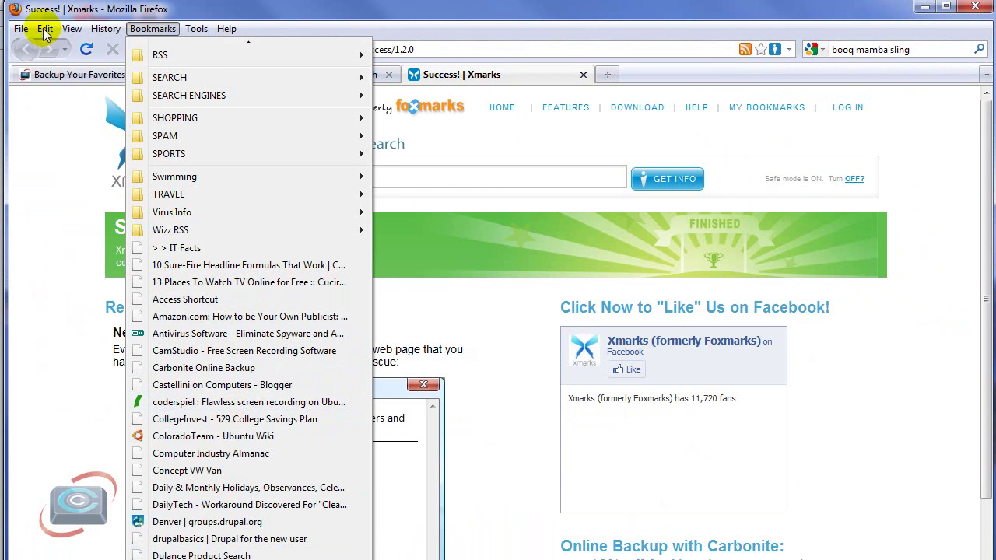
{"action": "mouse_move", "coordinate": [45, 32]}
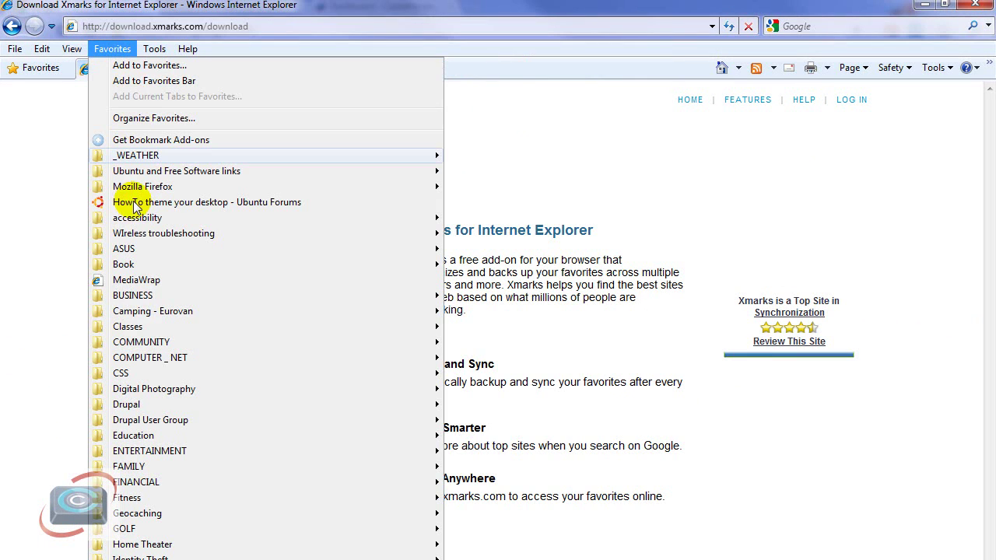
Step: Browse the synced COMPUTER _ NET, PC Magazine Classic 100 - 2005 and Pocket PC favorites, then close the list
{"action": "mouse_move", "coordinate": [147, 359]}
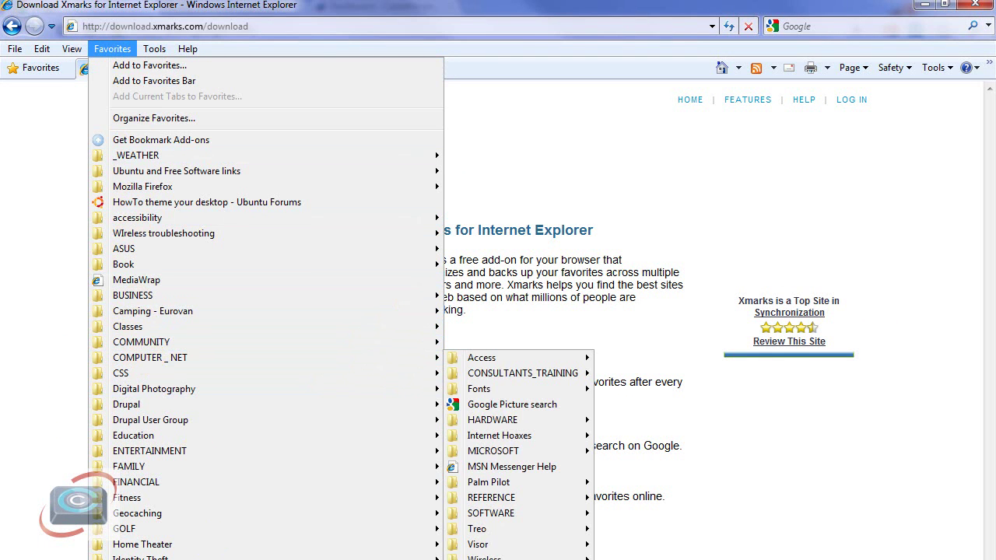
{"action": "scroll", "coordinate": [136, 460], "scroll_direction": "down", "scroll_amount": 7}
{"action": "scroll", "coordinate": [233, 382], "scroll_direction": "down", "scroll_amount": 3}
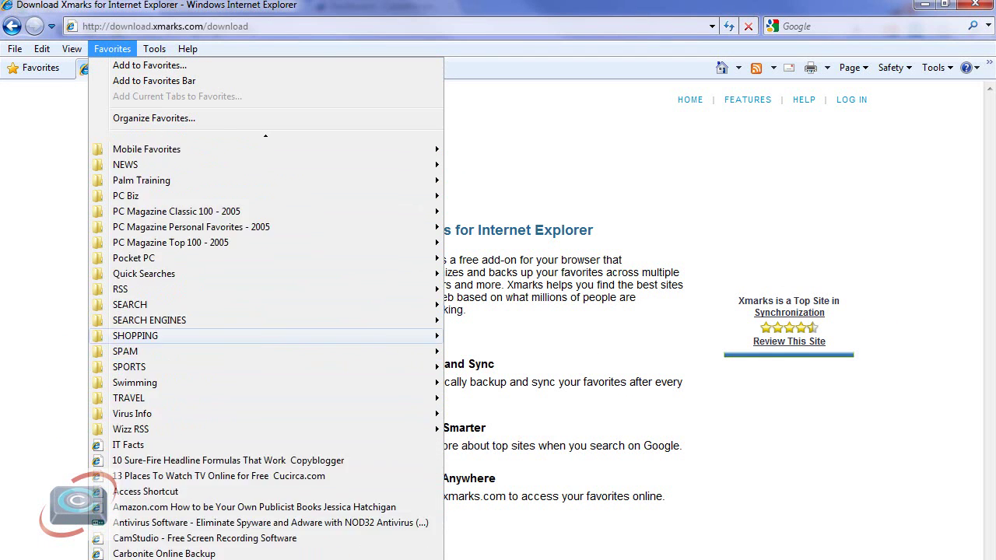
{"action": "mouse_move", "coordinate": [219, 184]}
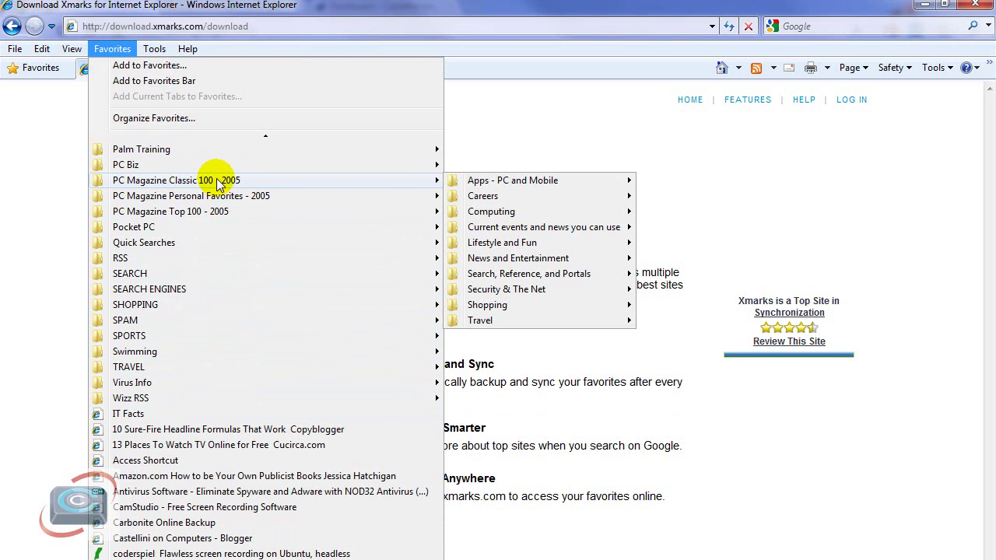
{"action": "mouse_move", "coordinate": [206, 232]}
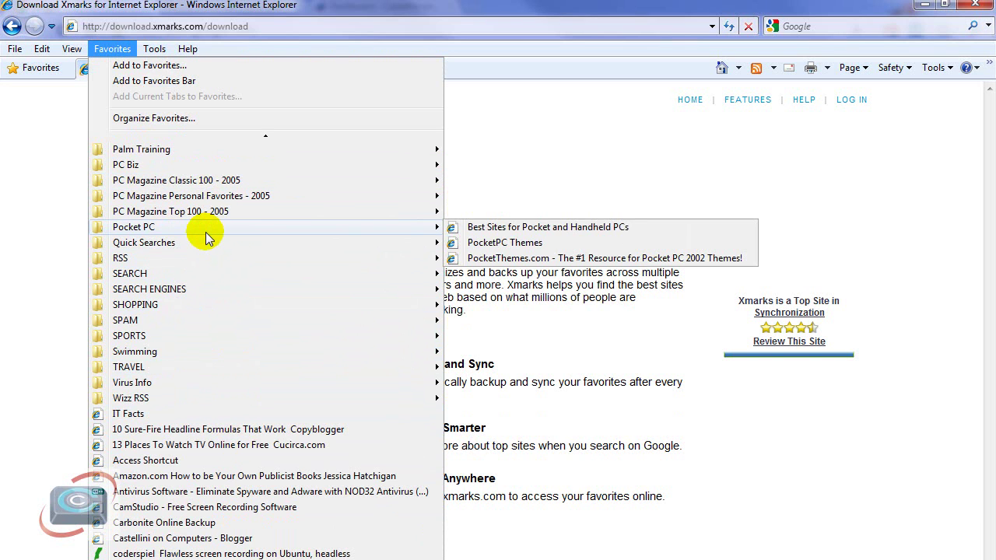
{"action": "left_click", "coordinate": [23, 305]}
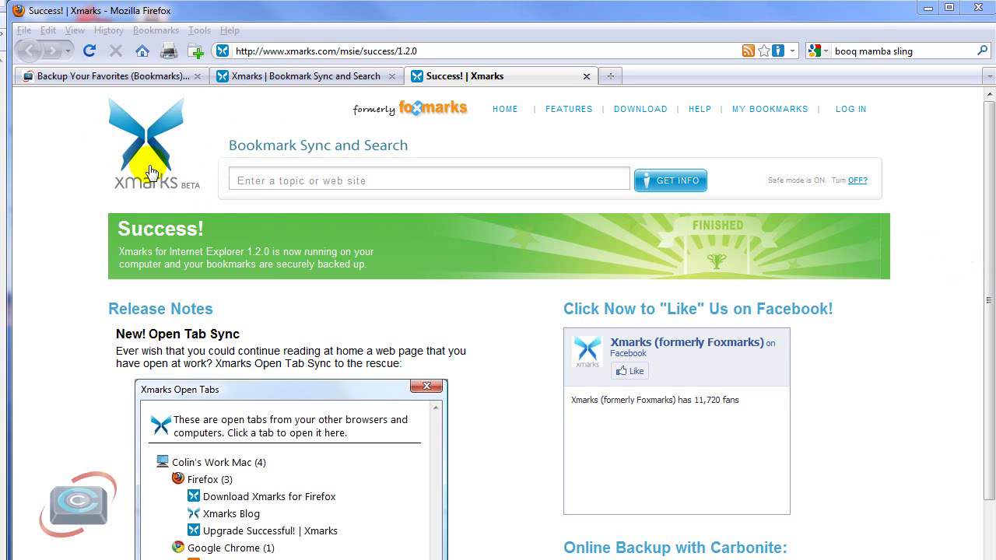
Step: Sign in to my.xmarks.com with the account password
{"action": "left_click", "coordinate": [849, 109]}
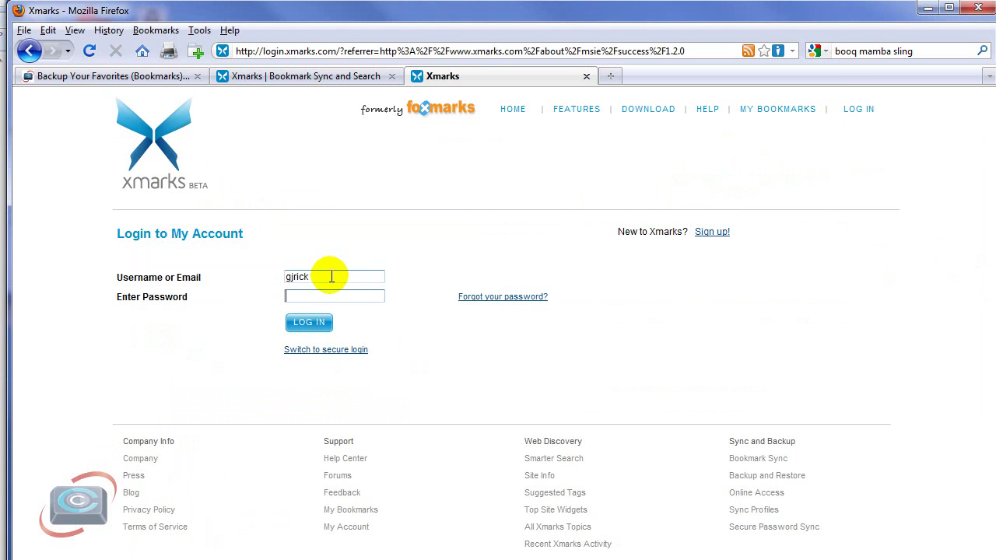
{"action": "type", "text": "•••••"}
{"action": "key", "text": "Return"}
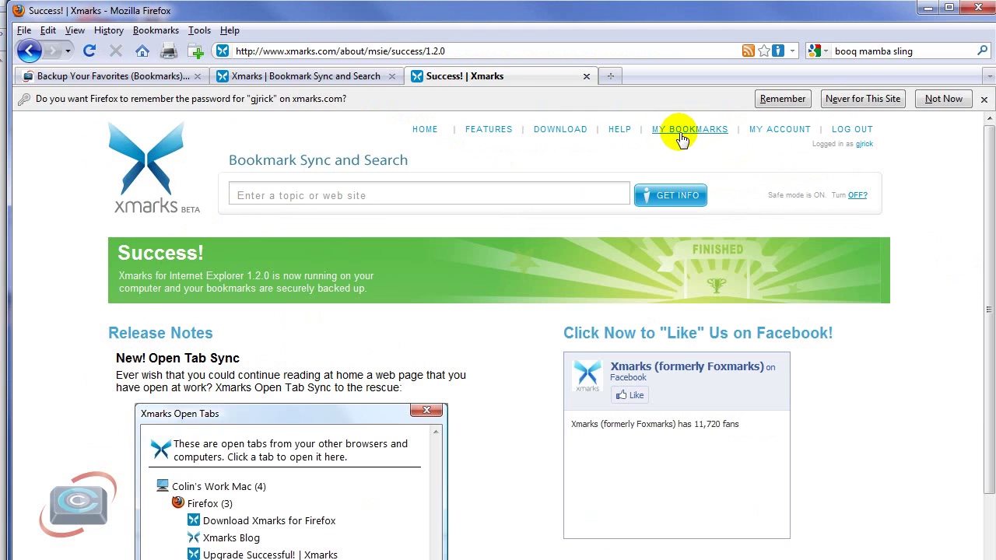
Step: View the online bookmarks, expand _WEATHER and select NOAA Web Sites - Weather
{"action": "left_click", "coordinate": [682, 132]}
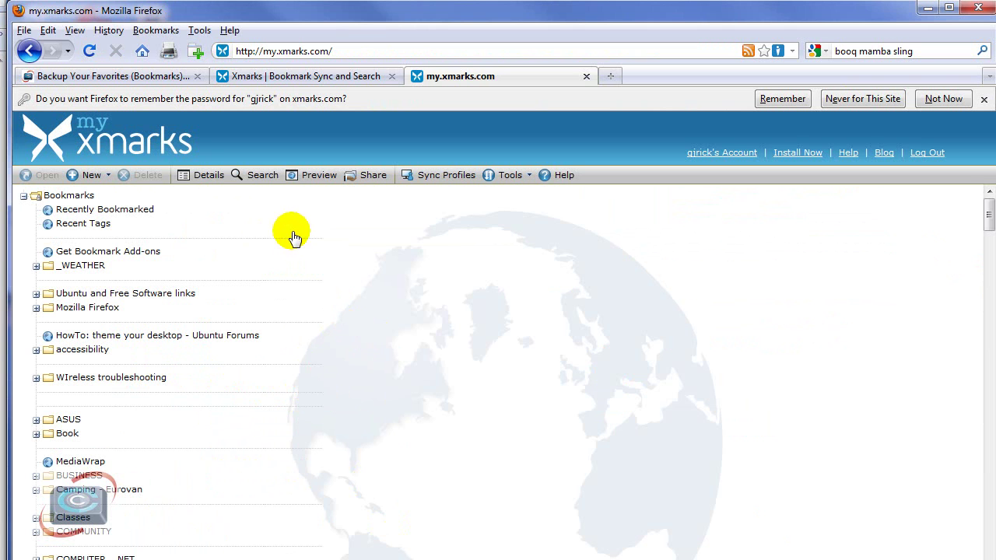
{"action": "left_click", "coordinate": [36, 266]}
{"action": "left_click", "coordinate": [113, 308]}
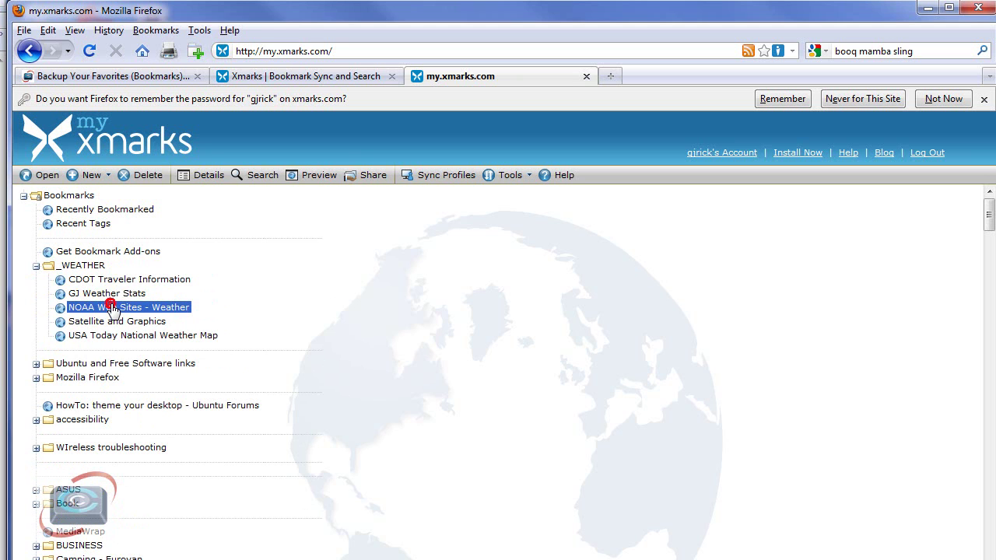